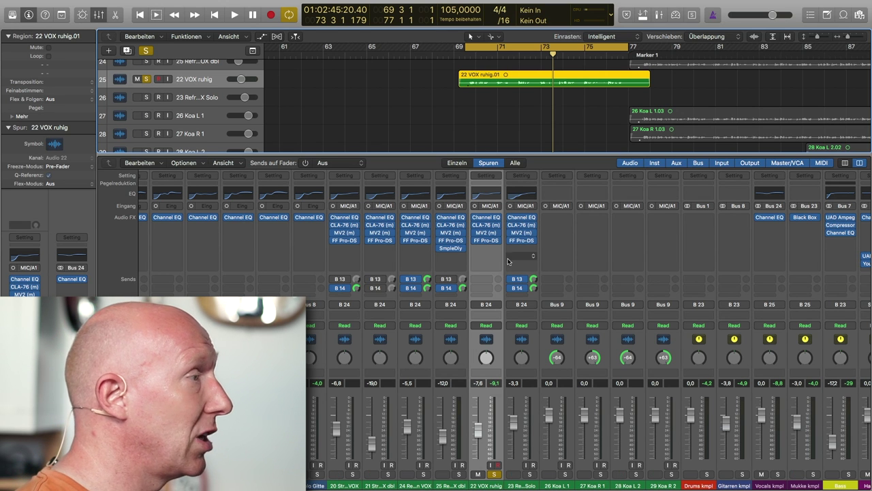
# Add sends to Bus 10 and Bus 11 on the 22 VOX ruhig channel, with both send levels at 0.0 dB.
pyautogui.click(491, 285)
pyautogui.moveTo(494, 331)
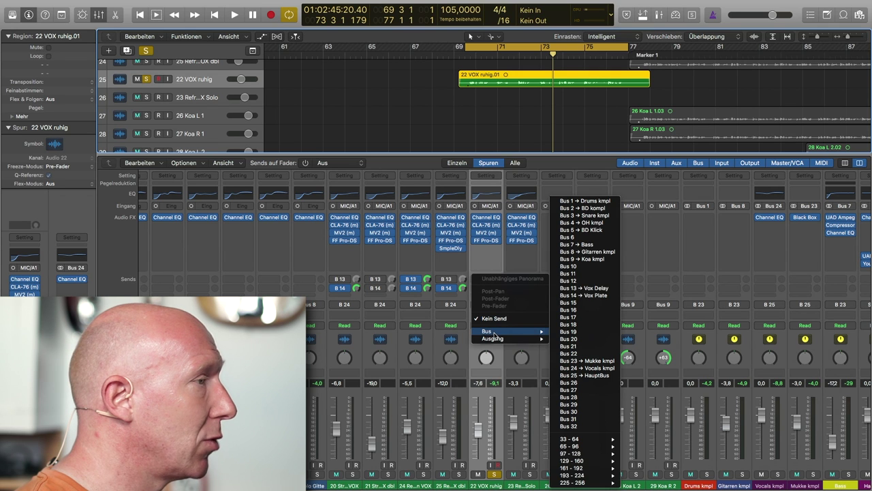
pyautogui.click(593, 267)
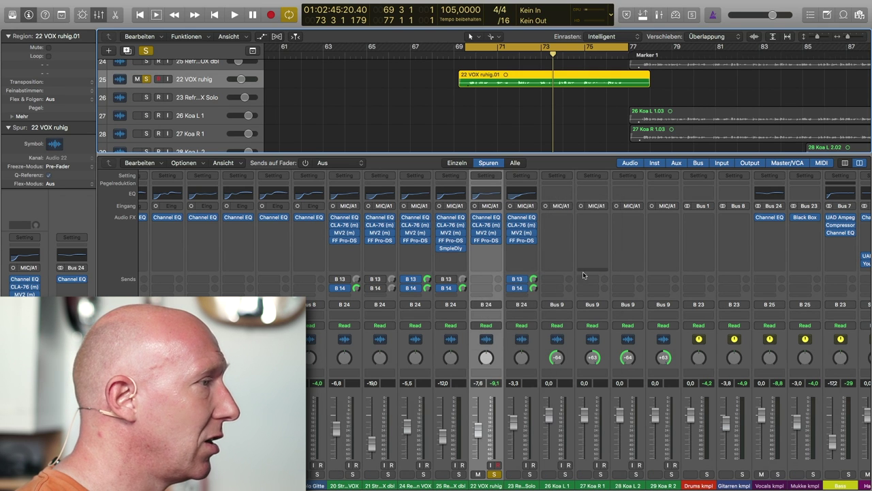
pyautogui.click(489, 290)
pyautogui.moveTo(505, 340)
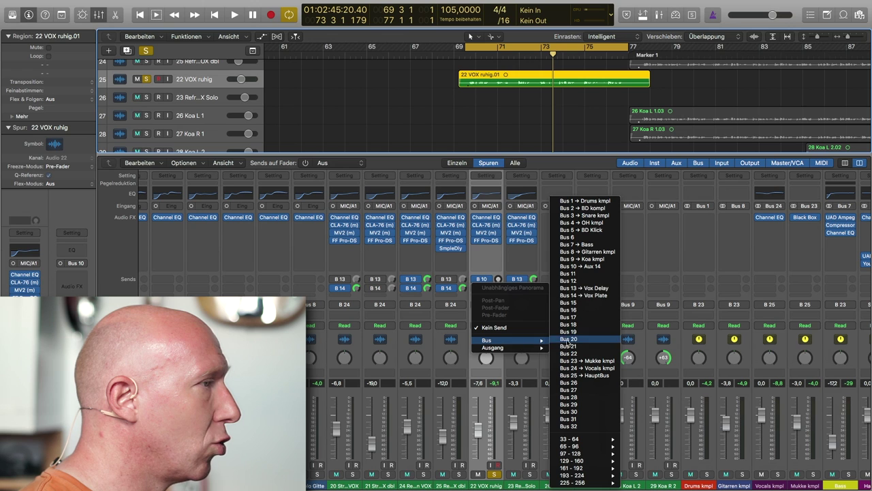
pyautogui.click(585, 273)
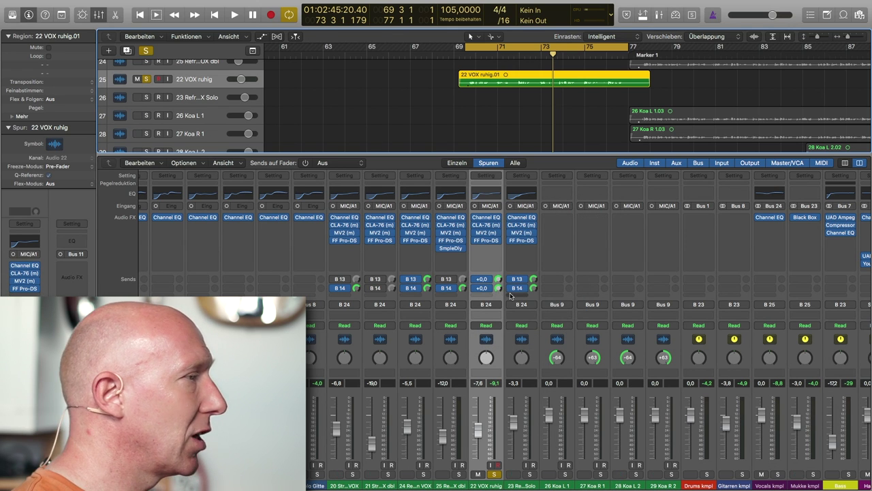
# Rename the aux channel fed by Bus 10 as 3D Hall L and the one fed by Bus 11 as 3D Hall R.
pyautogui.hscroll(5, 511, 297)
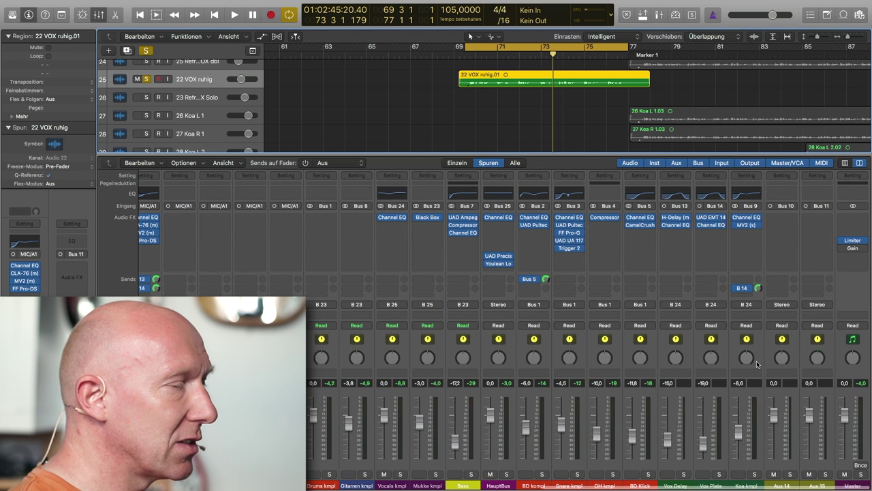
pyautogui.click(778, 485)
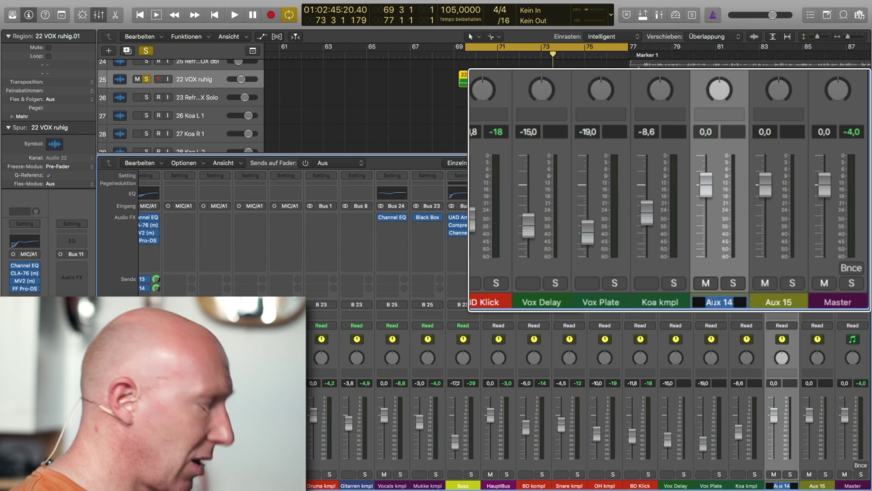
pyautogui.doubleClick(778, 485)
pyautogui.write('3D Hall L')
pyautogui.press('Return')
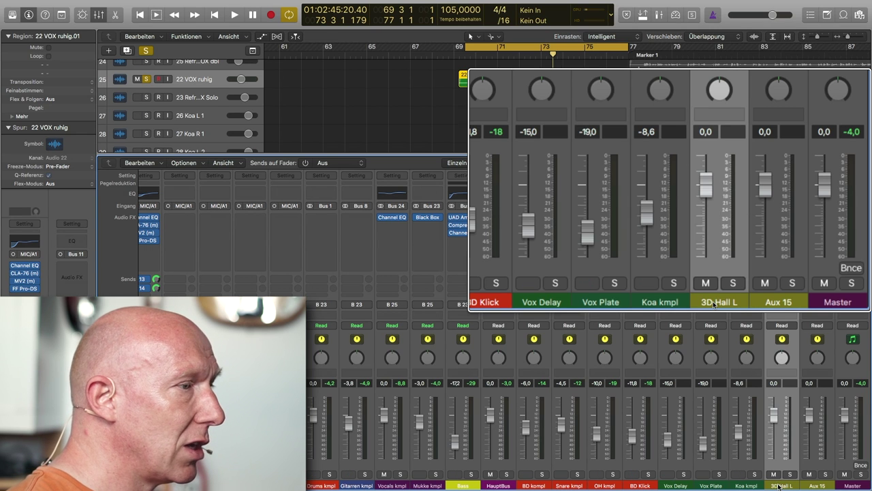
pyautogui.doubleClick(812, 486)
pyautogui.write('3D Hall R')
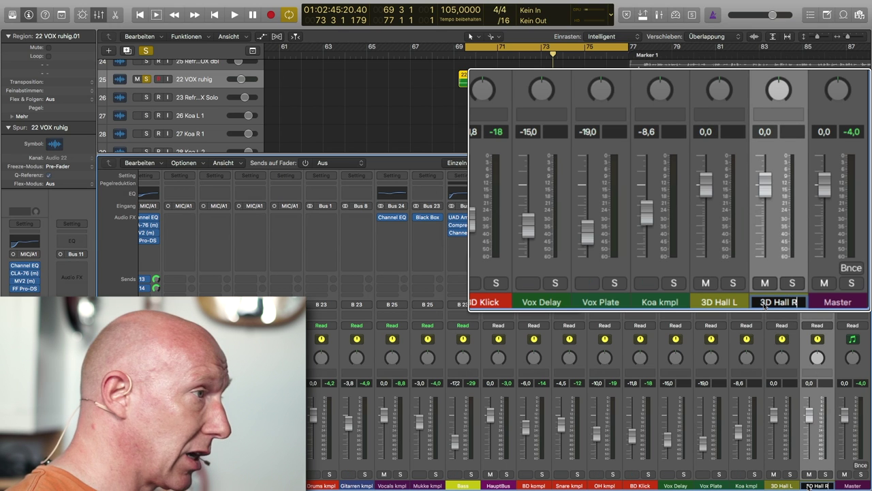
pyautogui.press('Return')
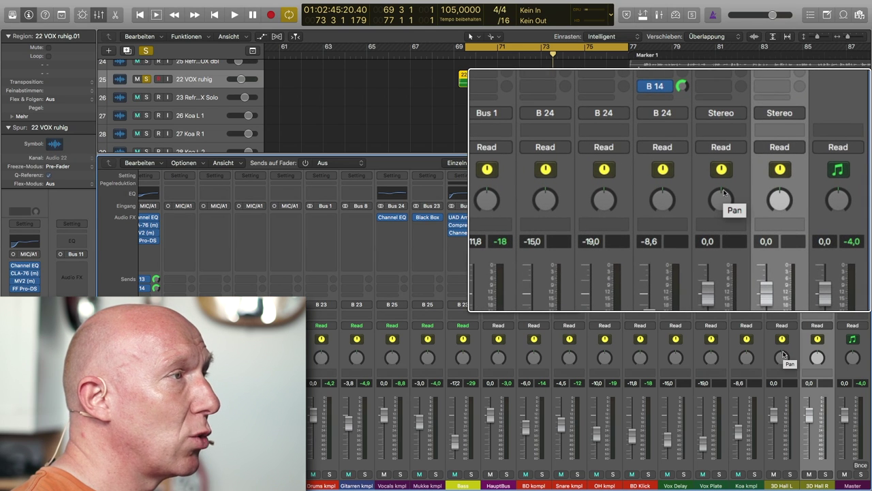
# Pan 3D Hall L hard left to -64 and 3D Hall R hard right to +63.
pyautogui.moveTo(784, 358); pyautogui.dragTo(783, 417)
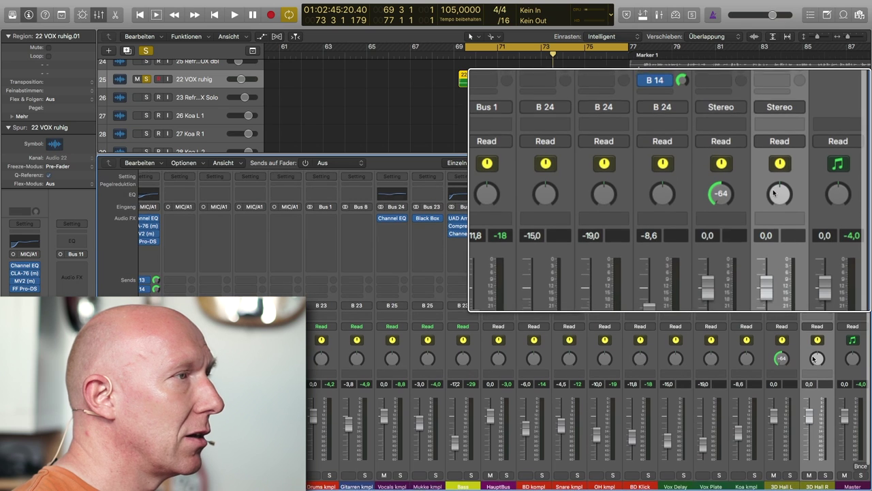
pyautogui.moveTo(813, 359); pyautogui.dragTo(814, 281)
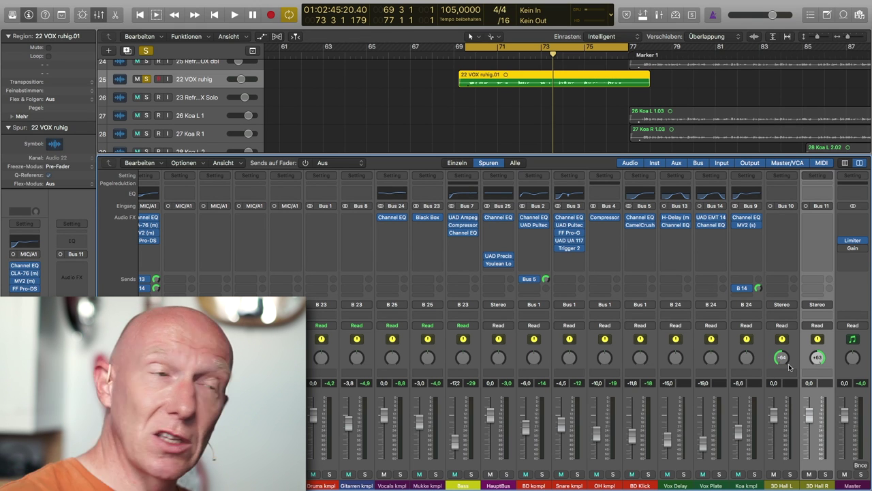
# Solo the 3D Hall L and 3D Hall R channels and play back the vocal passage briefly.
pyautogui.click(784, 465)
pyautogui.keyDown('shift'); pyautogui.click(813, 466); pyautogui.keyUp('shift')
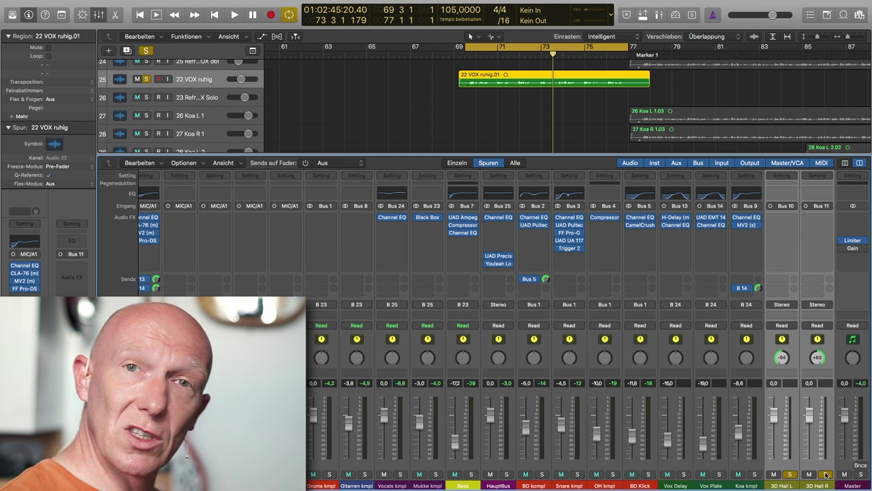
pyautogui.press('space')
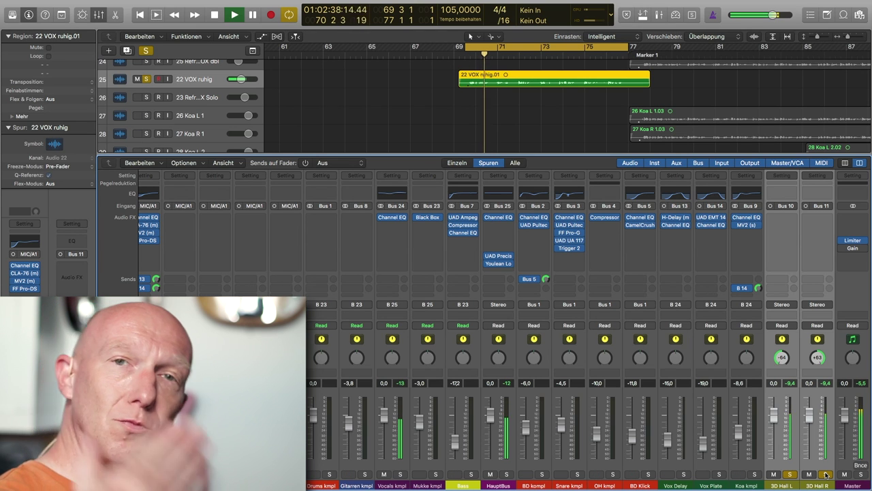
pyautogui.press('space')
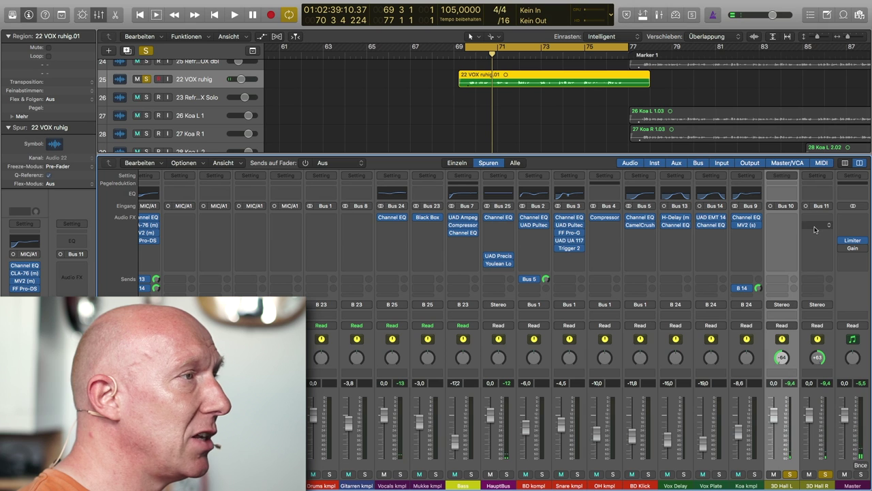
# Insert a Channel EQ on 3D Hall L and enable its low cut at 200 Hz.
pyautogui.click(777, 218)
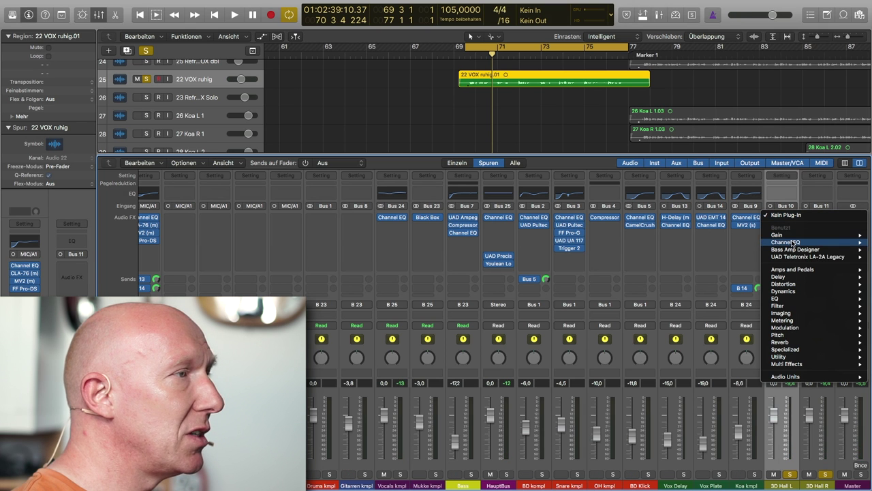
pyautogui.click(748, 243)
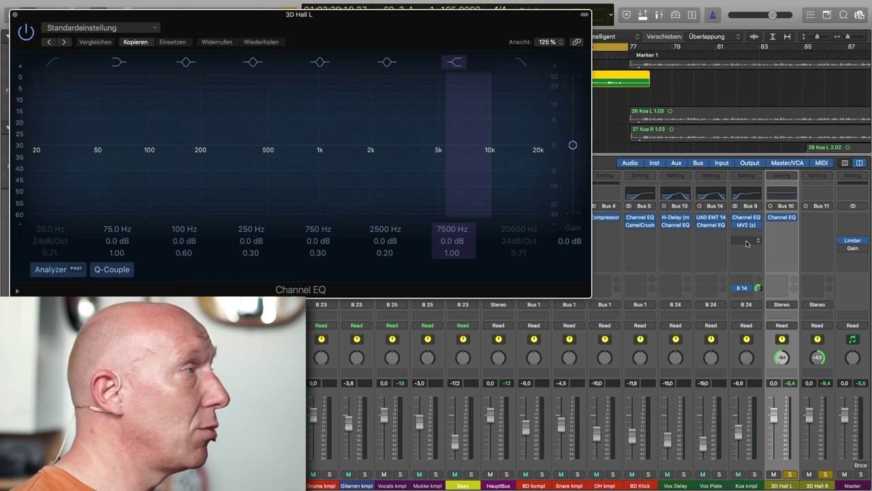
pyautogui.moveTo(225, 15); pyautogui.dragTo(414, 113)
pyautogui.click(240, 159)
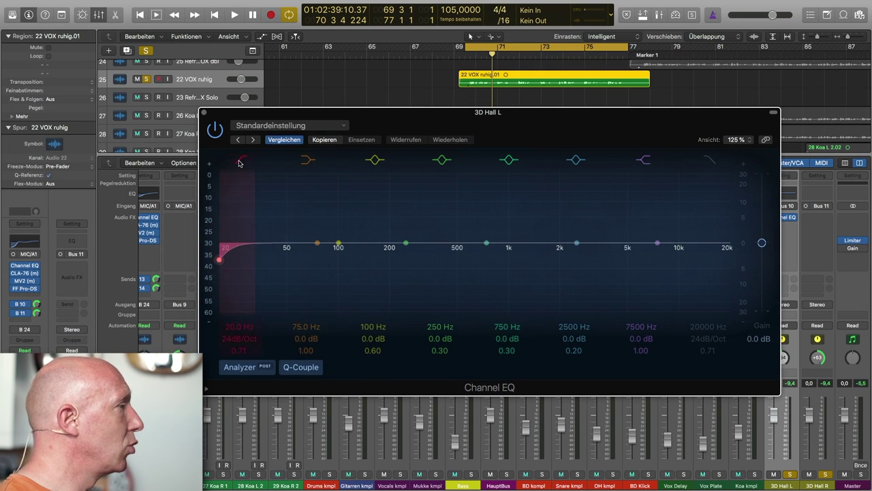
pyautogui.moveTo(244, 326); pyautogui.dragTo(243, 286)
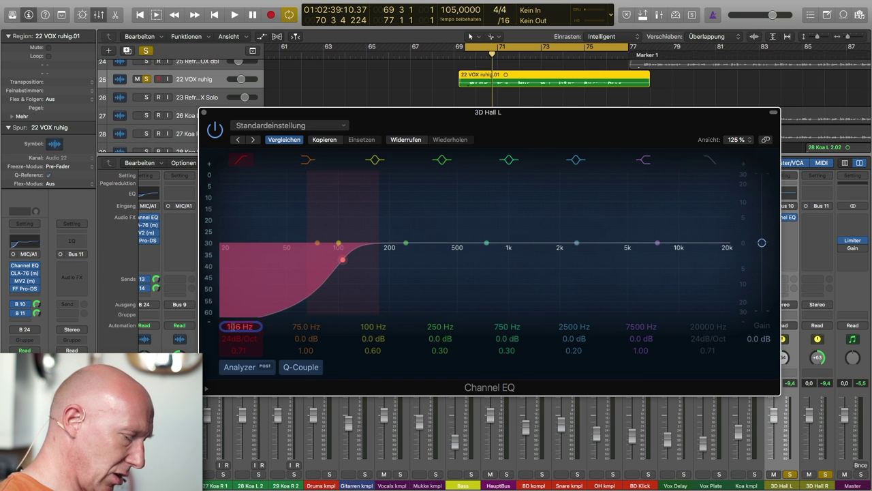
pyautogui.write('200')
pyautogui.press('Return')
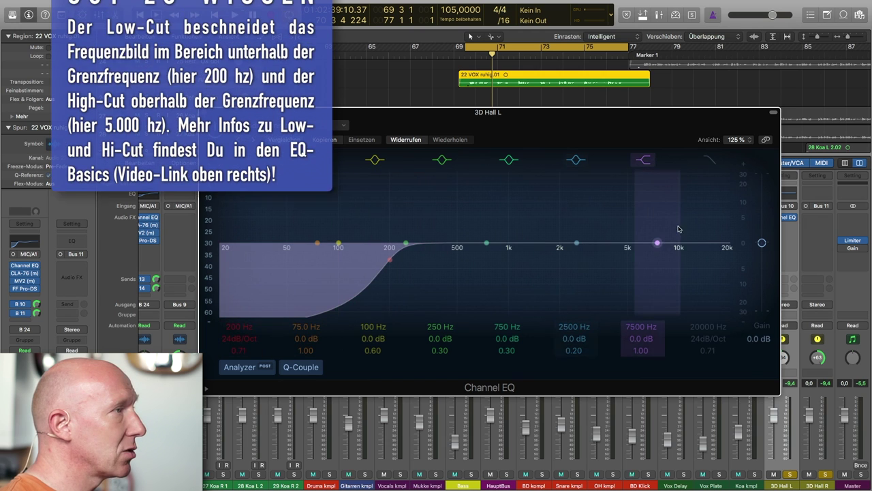
# Enable the EQ's high cut at 5000 Hz and copy the Channel EQ from 3D Hall L to 3D Hall R.
pyautogui.click(702, 327)
pyautogui.doubleClick(700, 325)
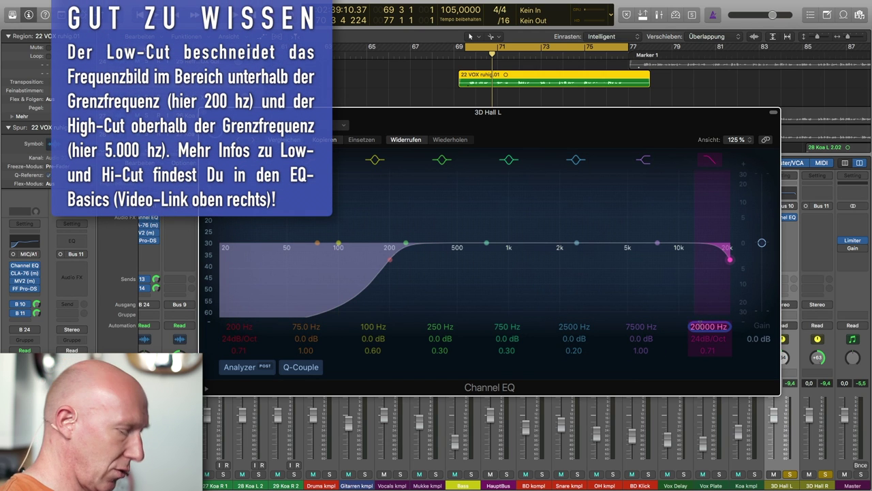
pyautogui.write('5000')
pyautogui.press('Return')
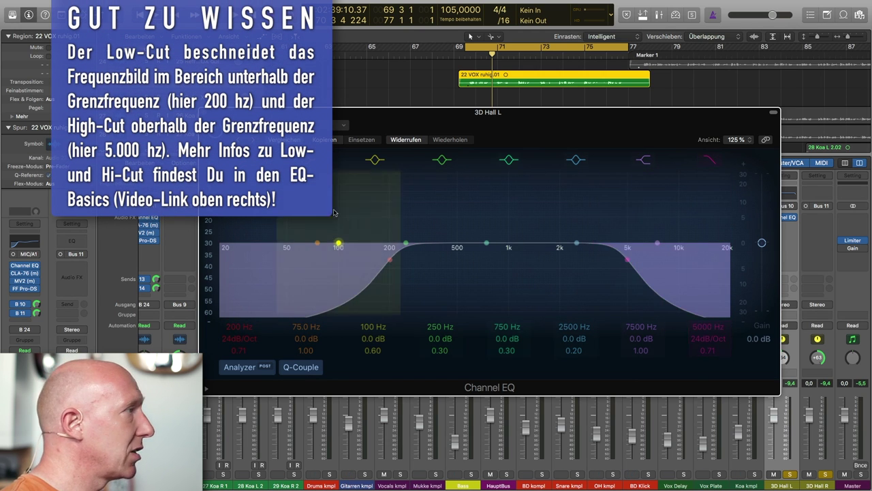
pyautogui.click(206, 112)
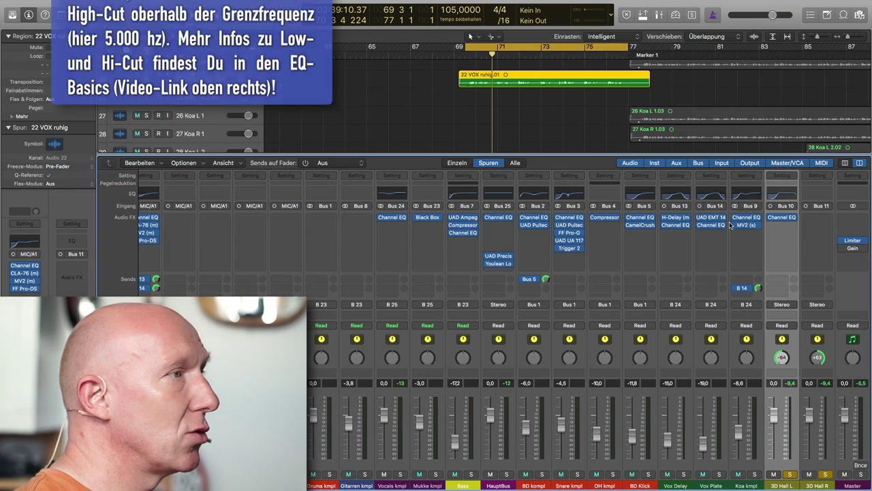
pyautogui.moveTo(789, 218); pyautogui.dragTo(818, 220)
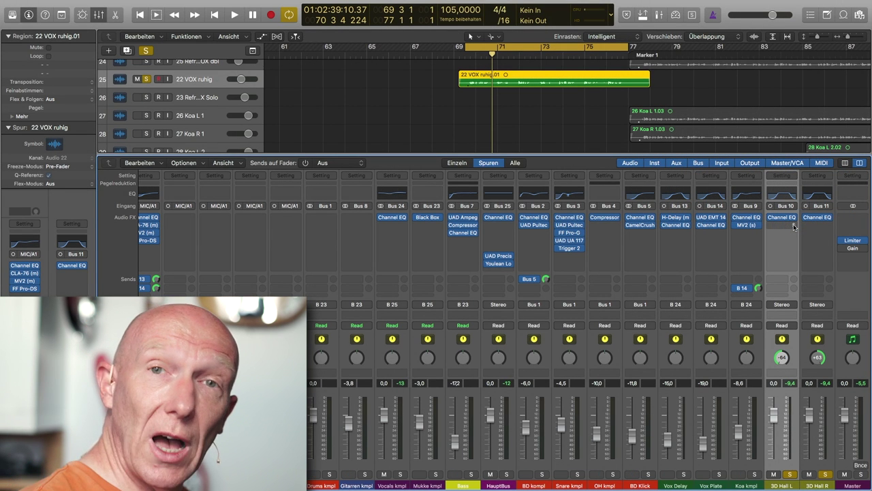
# Insert the legacy PlatinumVerb reverb in mono below the Channel EQ on 3D Hall L.
pyautogui.click(793, 226)
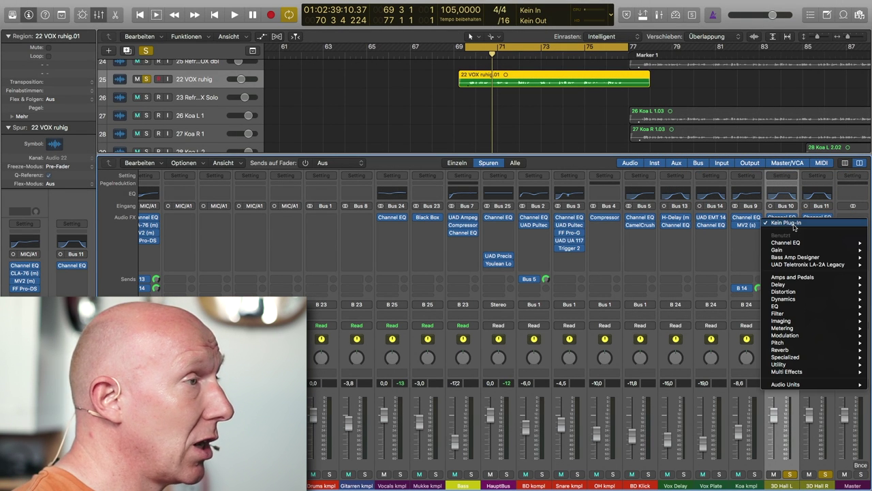
pyautogui.click(794, 228)
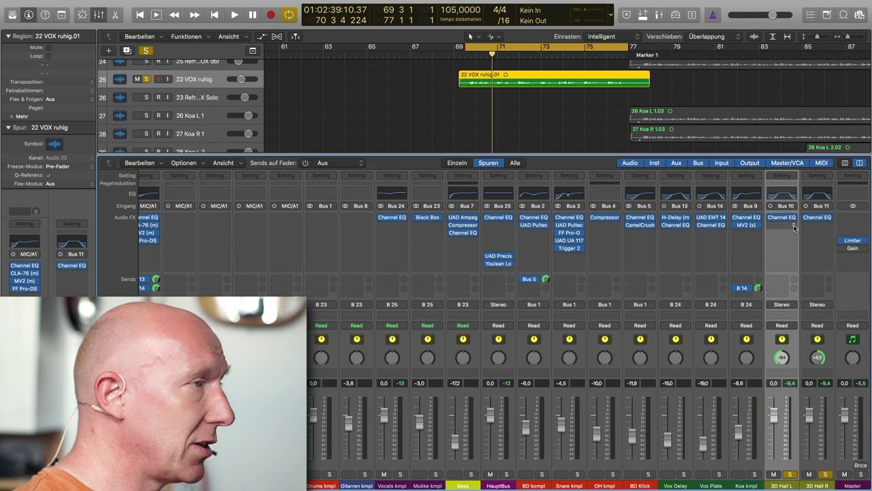
pyautogui.click(793, 228)
pyautogui.moveTo(796, 392)
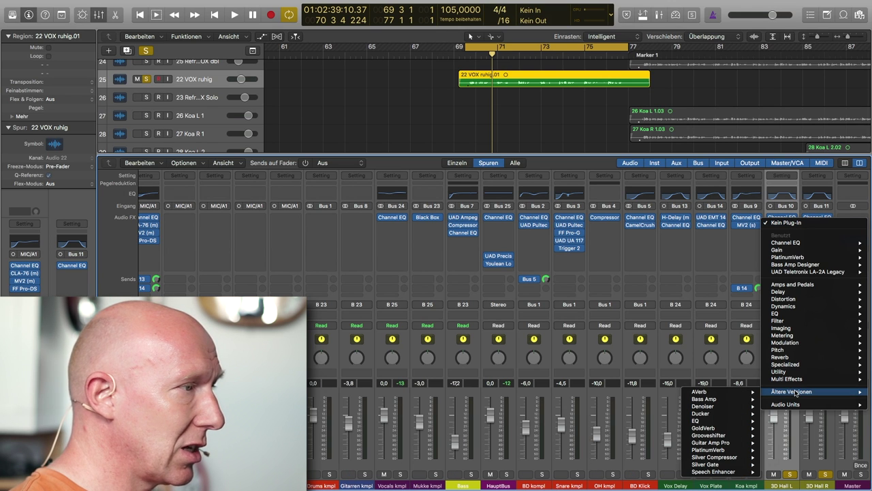
pyautogui.moveTo(728, 394)
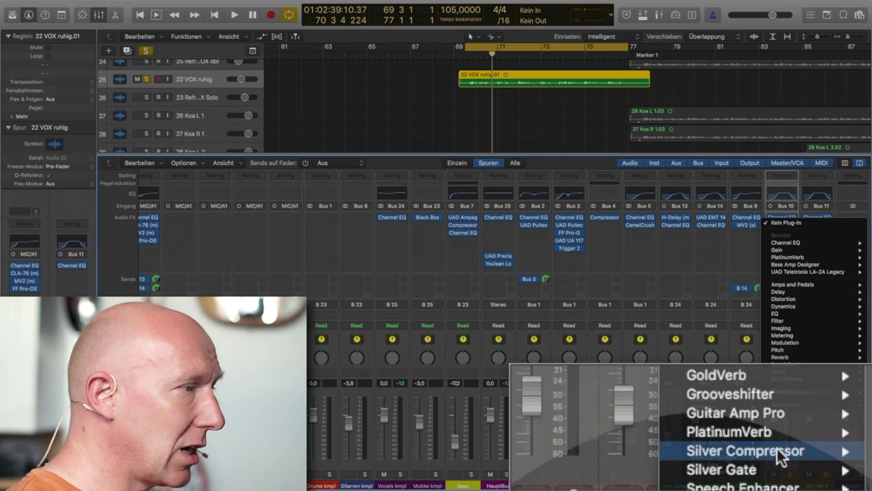
pyautogui.moveTo(709, 450)
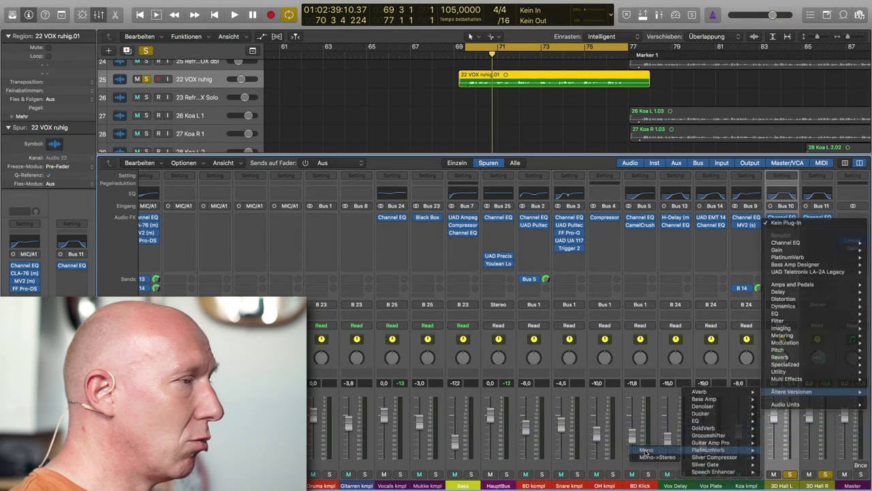
pyautogui.click(564, 436)
pyautogui.moveTo(168, 11); pyautogui.dragTo(563, 140)
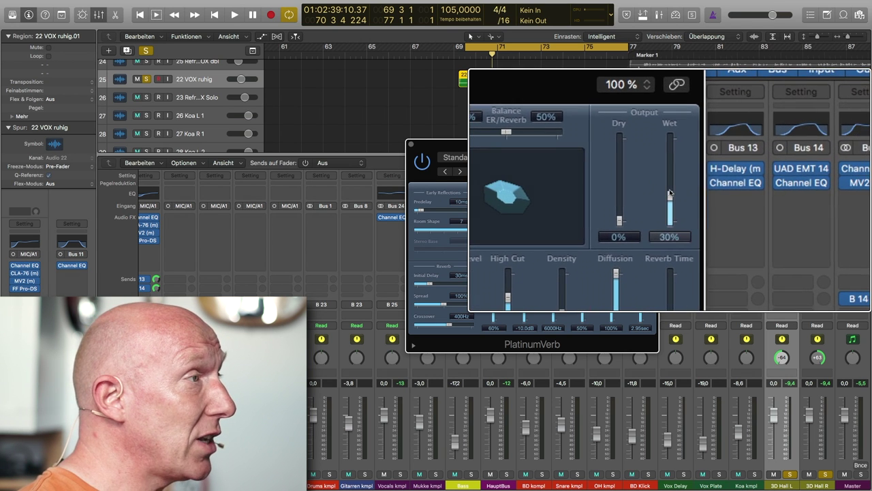
# Set the PlatinumVerb's wet output to 100% and copy the plug-in from 3D Hall L to 3D Hall R.
pyautogui.moveTo(670, 192); pyautogui.dragTo(672, 192)
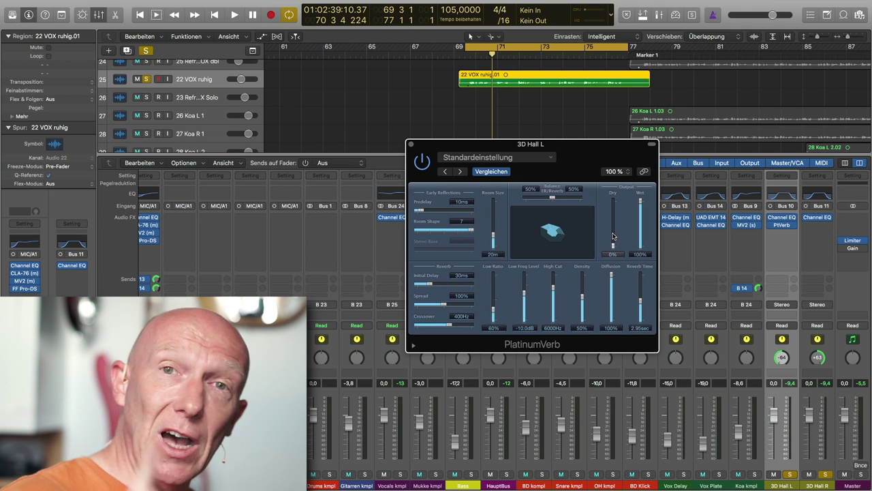
pyautogui.click(410, 145)
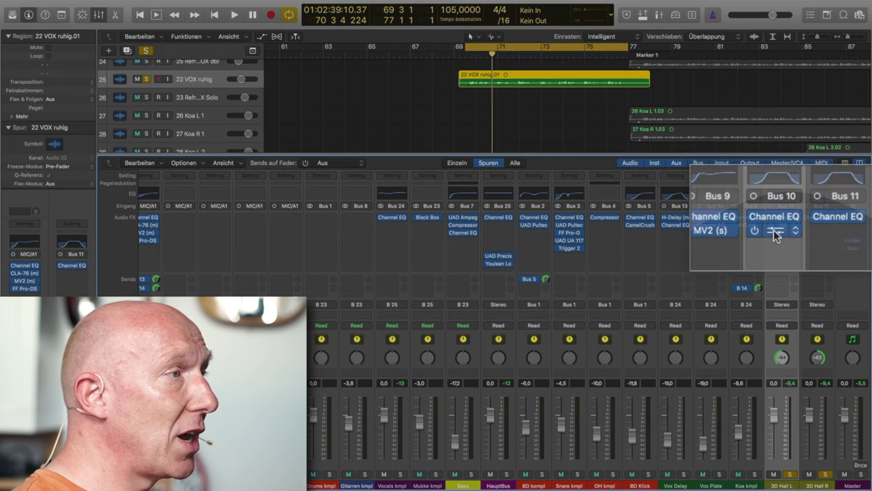
pyautogui.moveTo(774, 230); pyautogui.dragTo(837, 233)
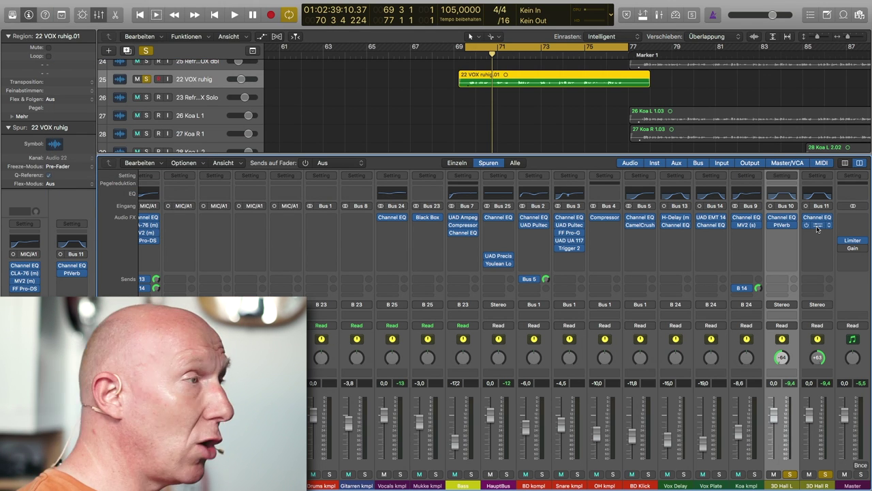
# Play back the vocal passage to hear the reverb on both 3D Hall channels.
pyautogui.press('space')
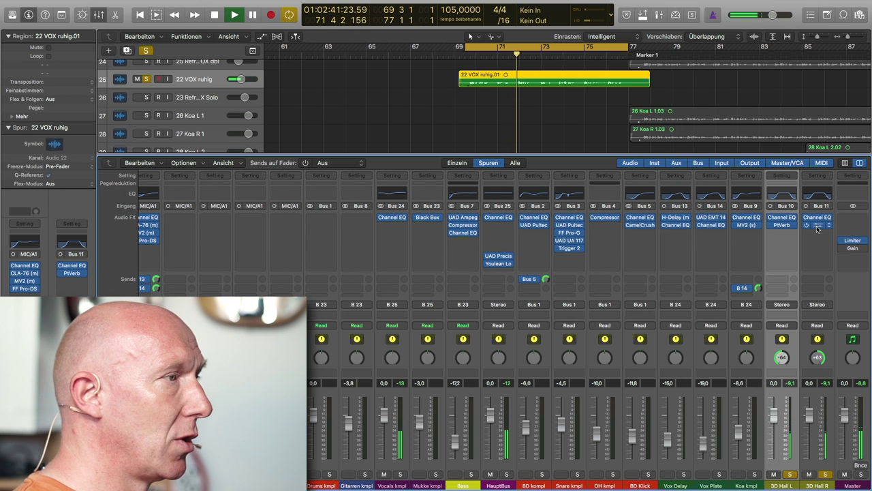
pyautogui.press('space')
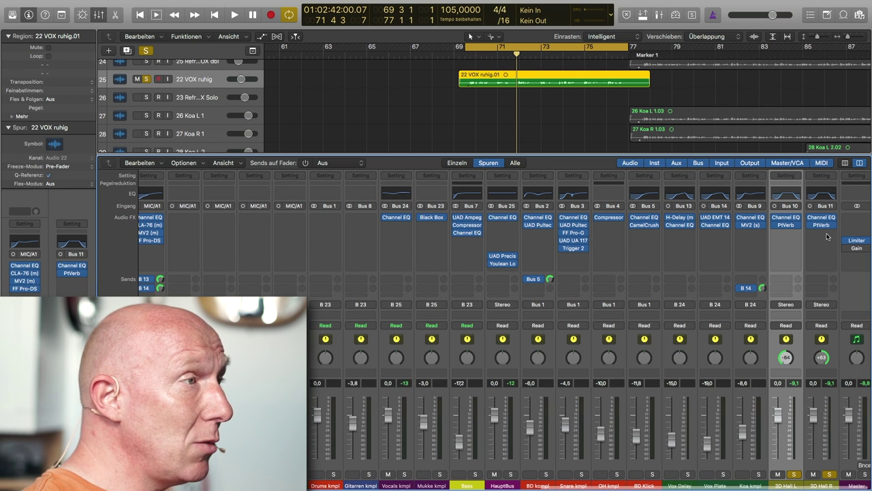
pyautogui.click(818, 227)
pyautogui.click(756, 244)
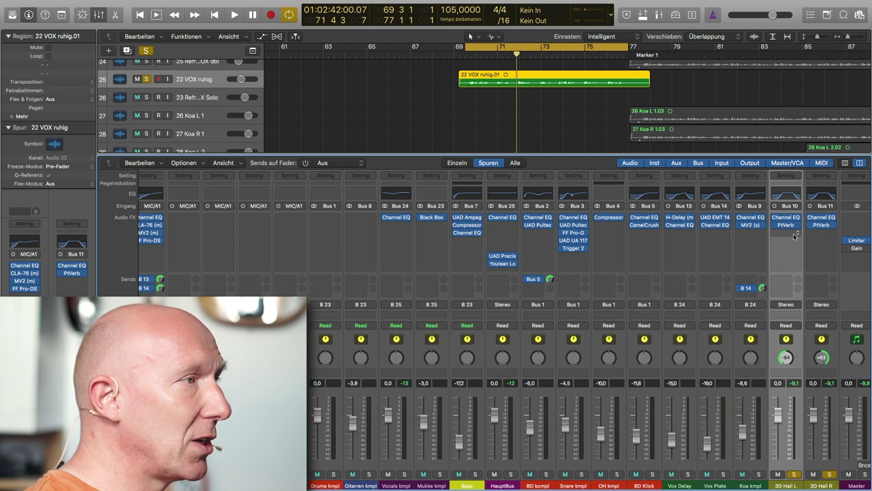
# Insert a mono Gain plug-in below the PlatinumVerb on 3D Hall L and move its window over the mixer.
pyautogui.click(794, 236)
pyautogui.moveTo(787, 258)
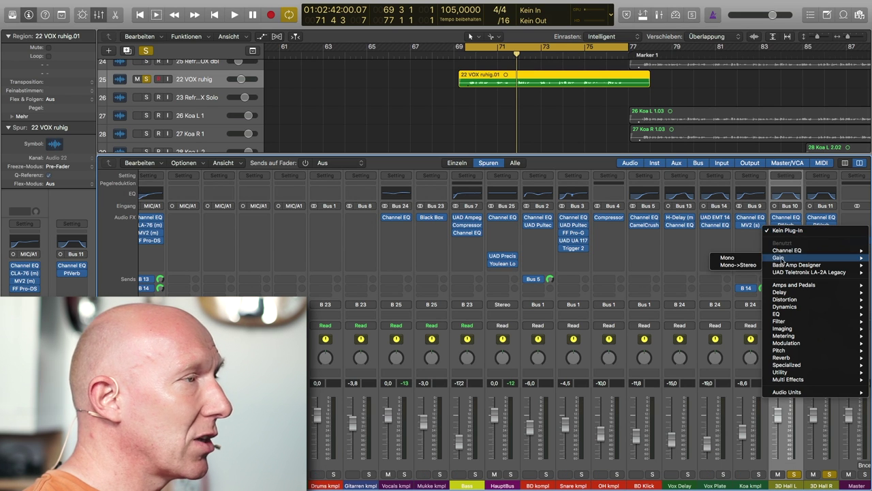
pyautogui.click(744, 260)
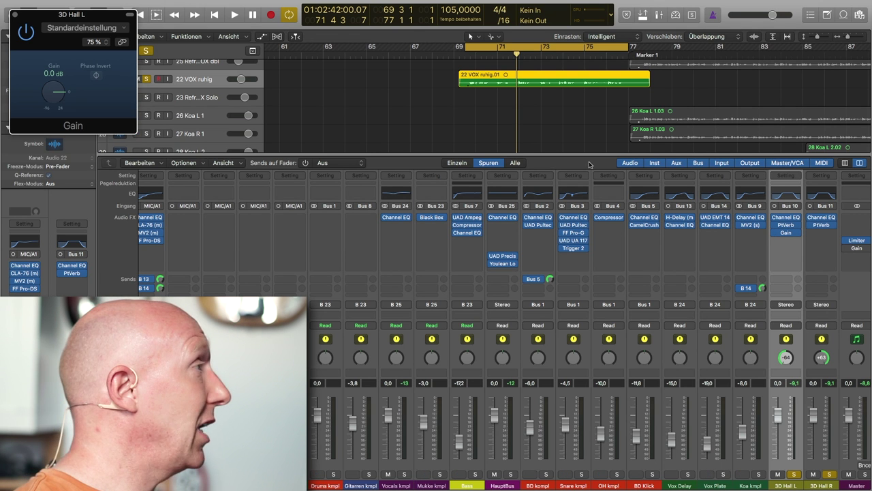
pyautogui.moveTo(112, 15); pyautogui.dragTo(552, 159)
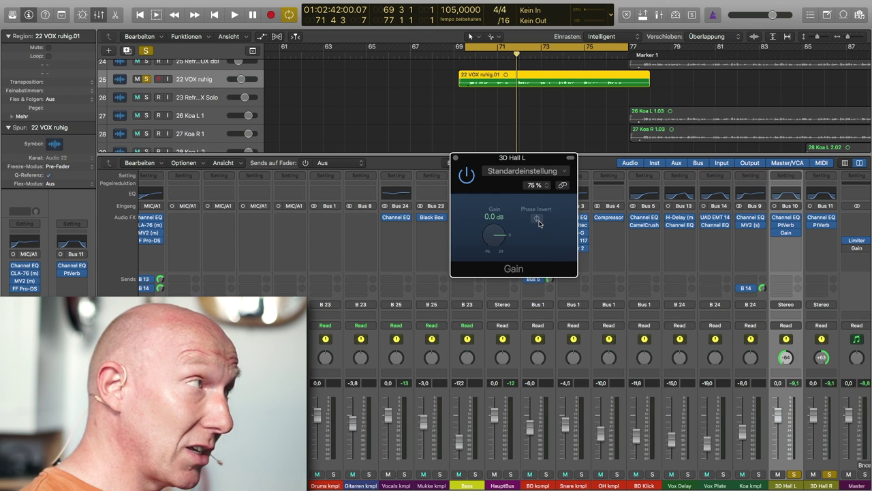
# Play the soloed vocal passage from the cycle start, enable Phase Invert in 3D Hall L's Gain plug-in, and close its window.
pyautogui.press('space')
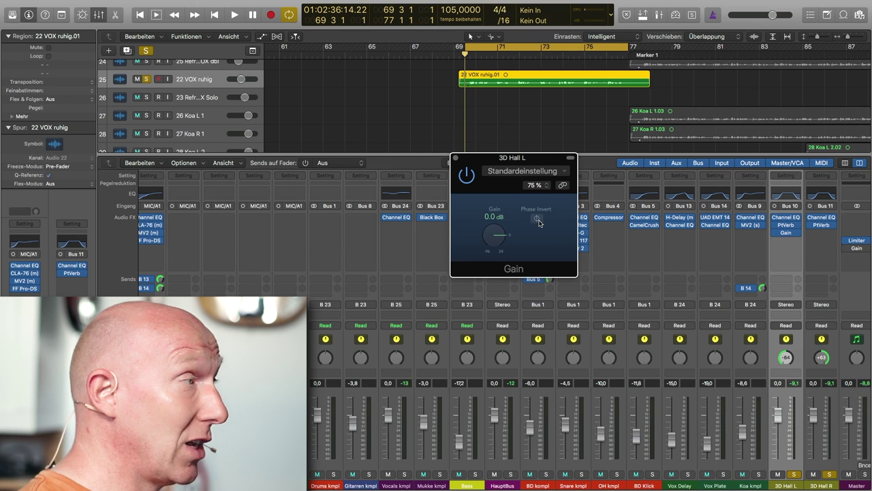
pyautogui.press('space')
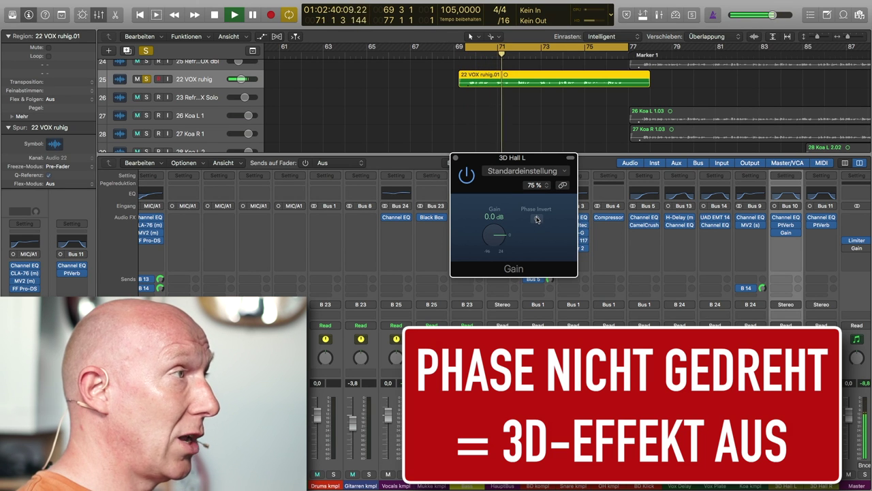
pyautogui.click(536, 218)
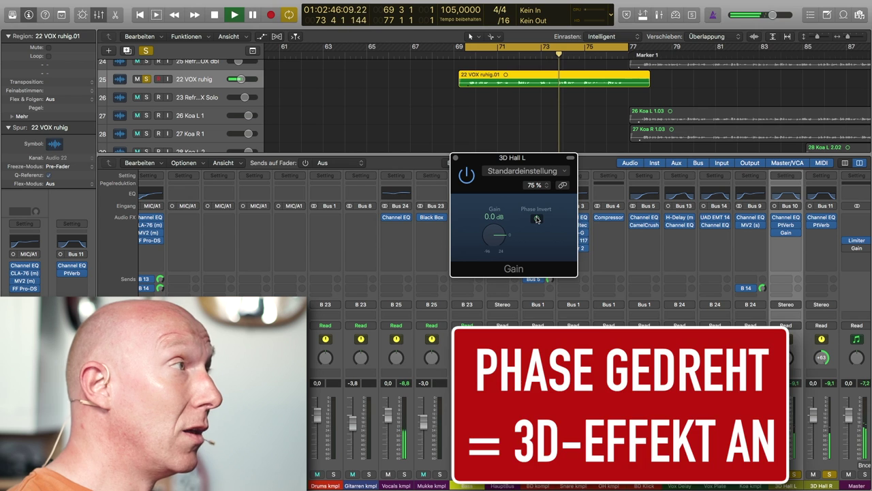
pyautogui.press('space')
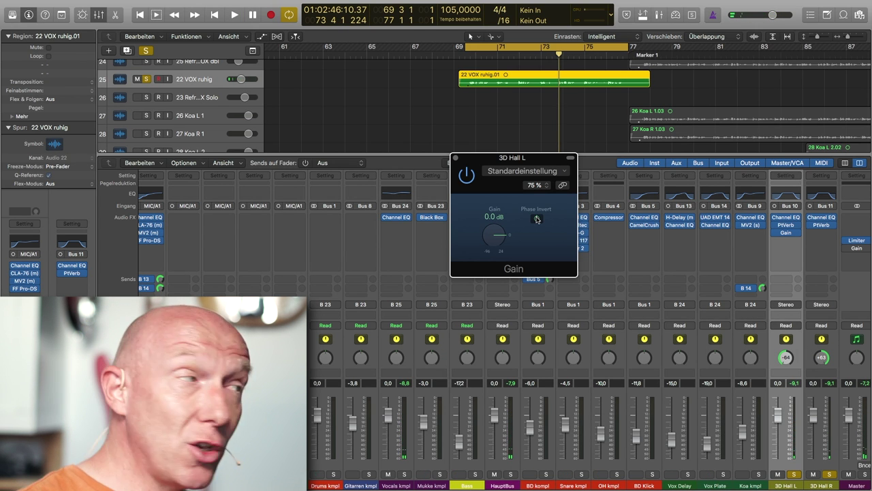
pyautogui.click(456, 158)
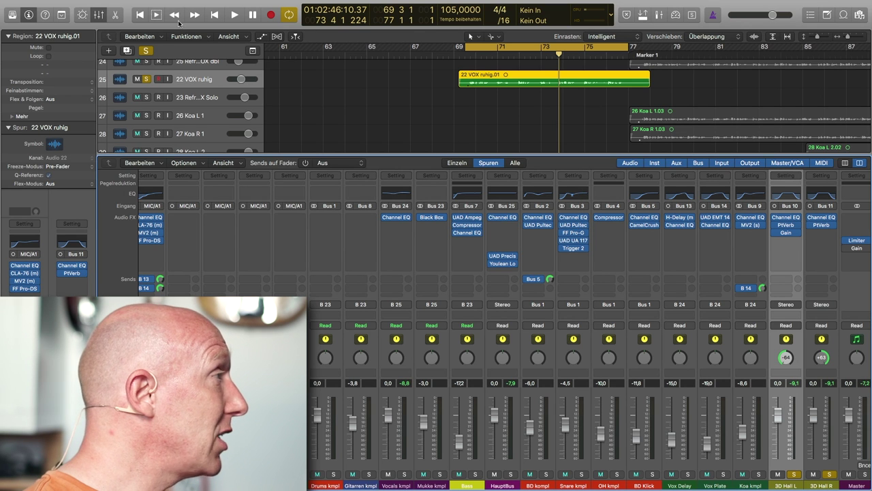
# Turn off all solos and play the full mix, comparing it with 3D Hall L's Gain plug-in bypassed and re-enabled.
pyautogui.click(145, 51)
pyautogui.press('Return')
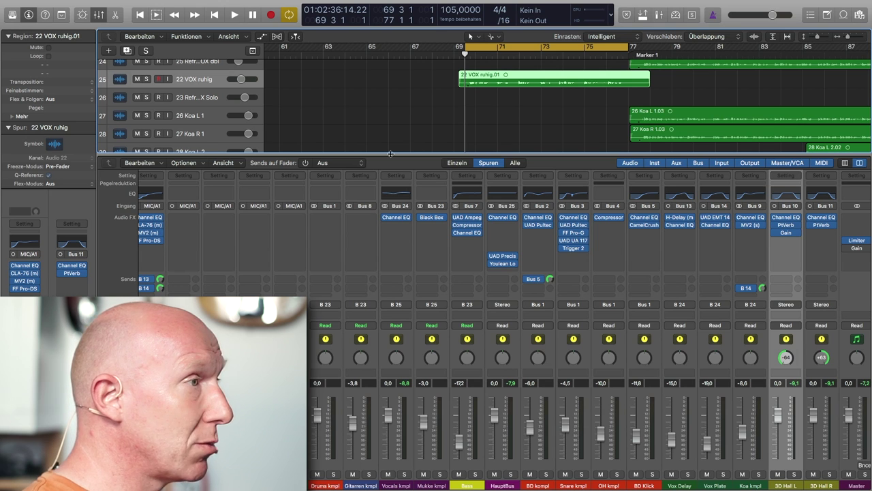
pyautogui.moveTo(777, 233); pyautogui.dragTo(778, 234)
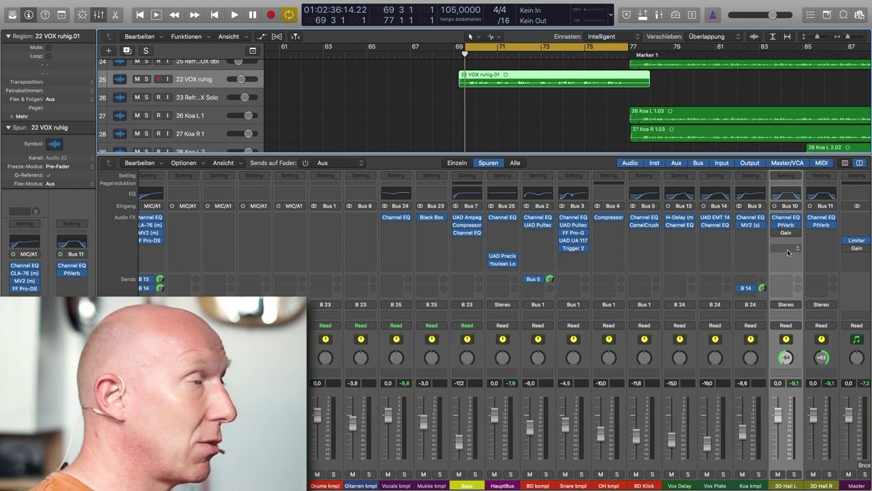
pyautogui.press('space')
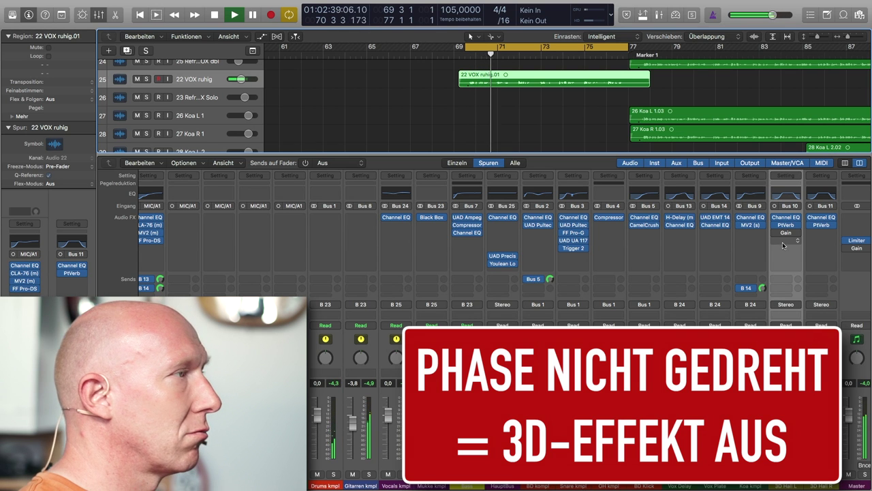
pyautogui.hscroll(-1, 781, 245)
pyautogui.click(784, 233)
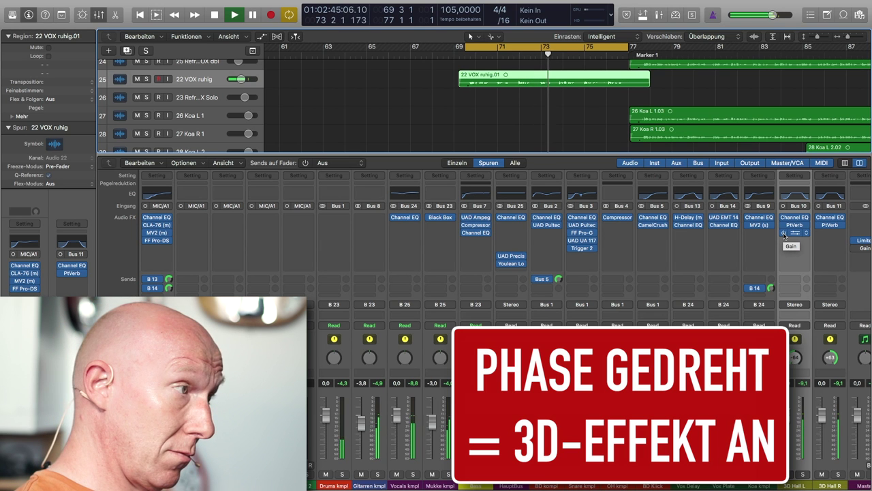
pyautogui.hscroll(2, 784, 235)
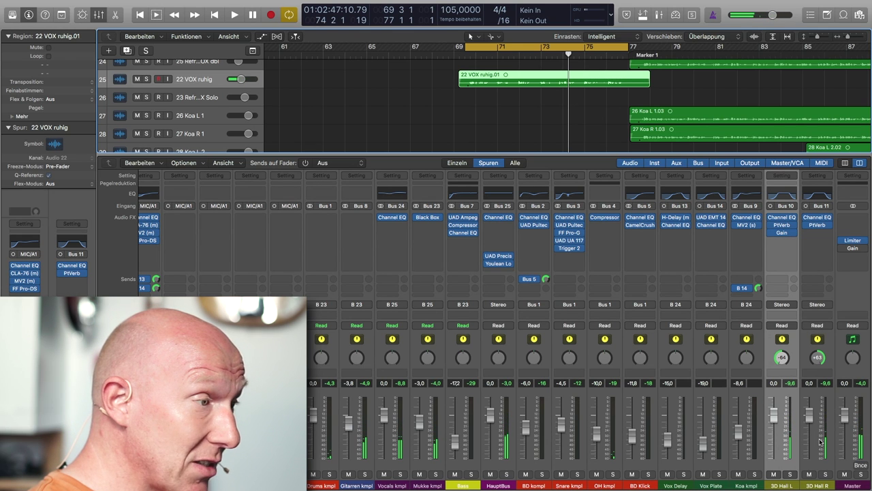
# Select 3D Hall R together with 3D Hall L and lower both faders to -5.0 dB.
pyautogui.click(818, 438)
pyautogui.moveTo(810, 413); pyautogui.dragTo(810, 433)
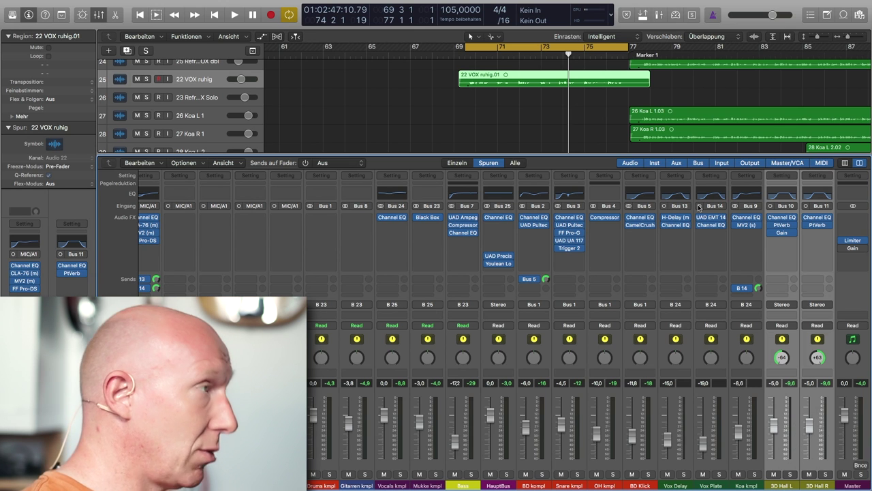
# Play the full mix while bypassing and re-enabling the Gain plug-in on 3D Hall L to compare the 3D effect.
pyautogui.press('space')
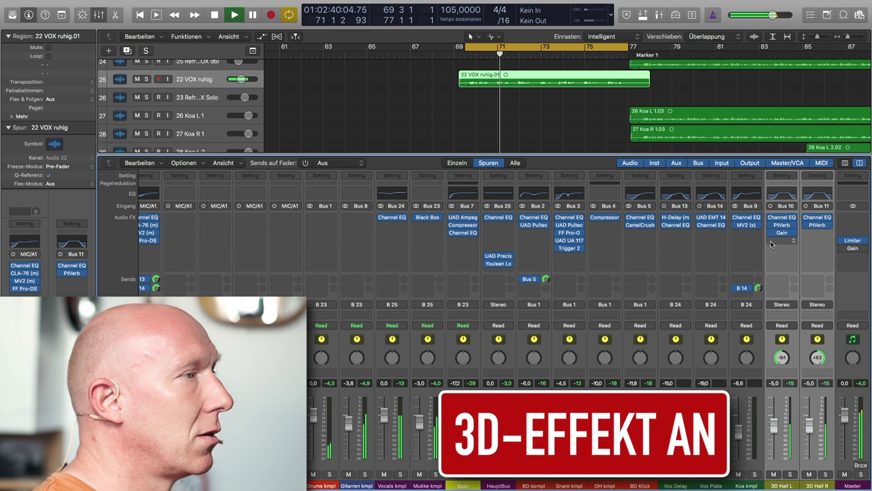
pyautogui.click(758, 385)
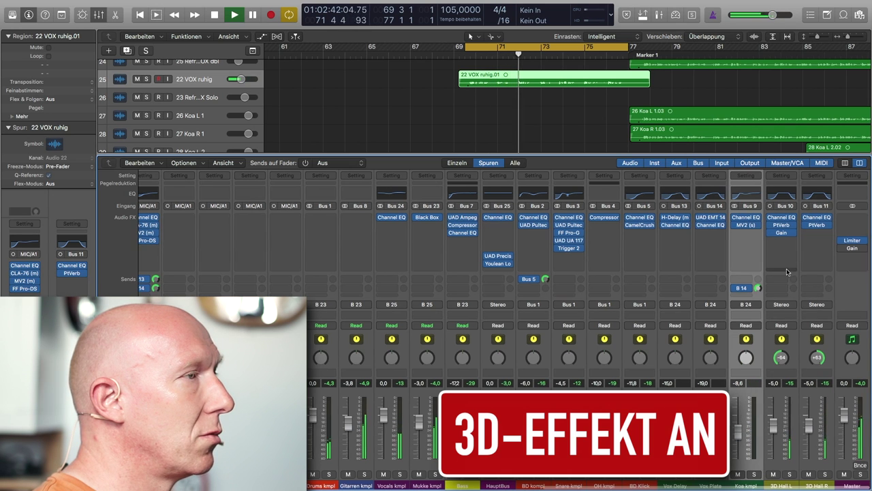
pyautogui.moveTo(773, 235)
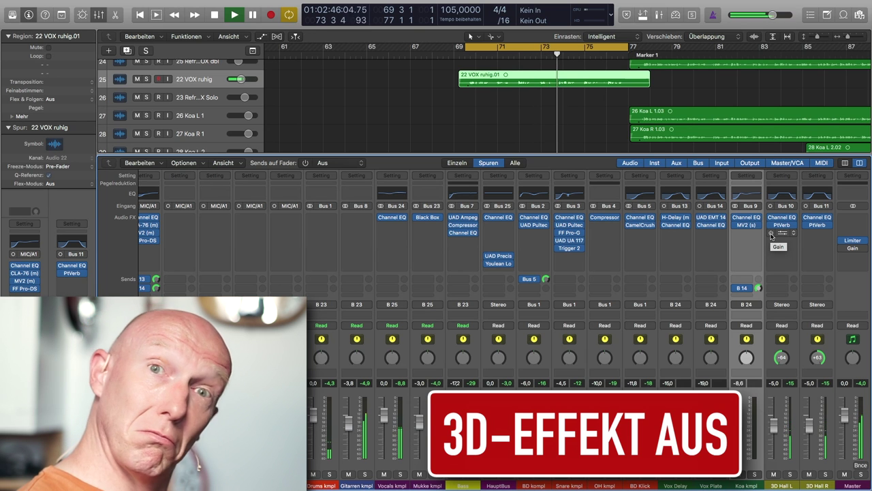
pyautogui.click(772, 233)
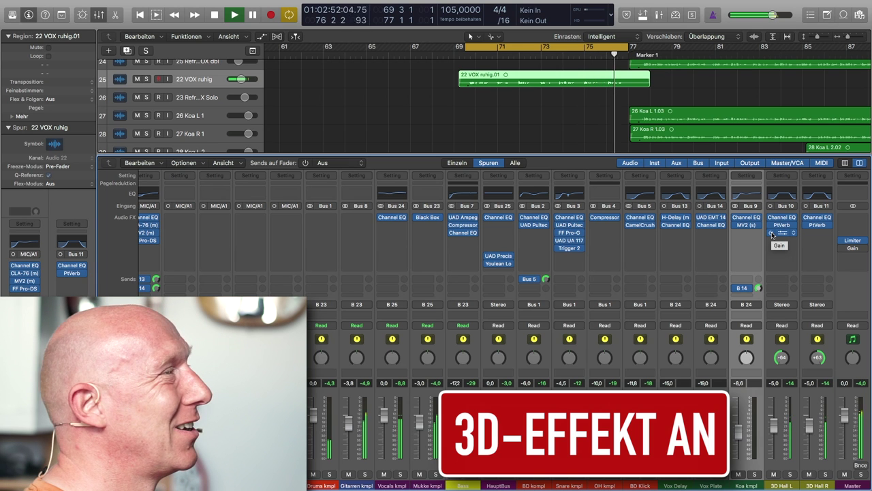
pyautogui.press('space')
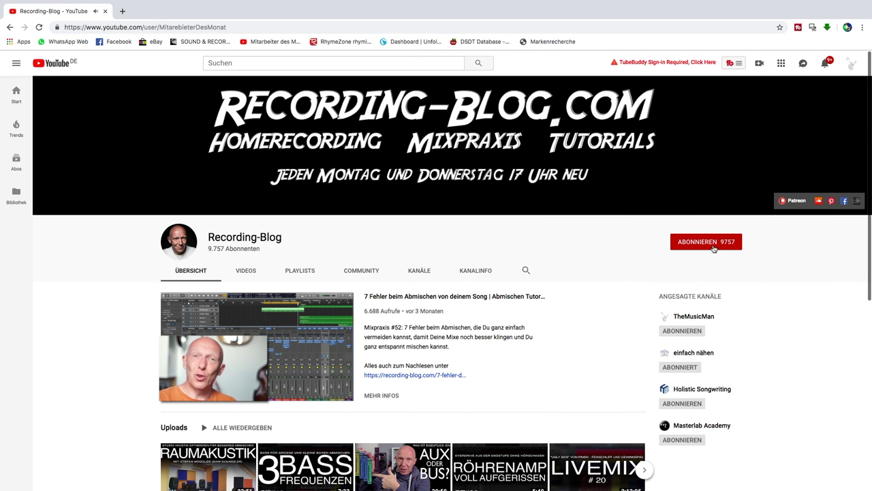
# In the browser, subscribe to the Recording-Blog YouTube channel and activate notifications for every new video.
pyautogui.click(714, 246)
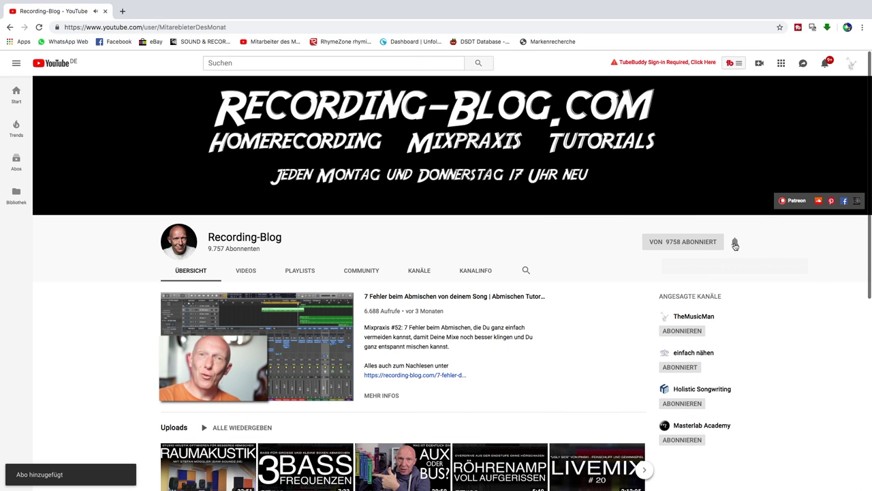
pyautogui.click(734, 244)
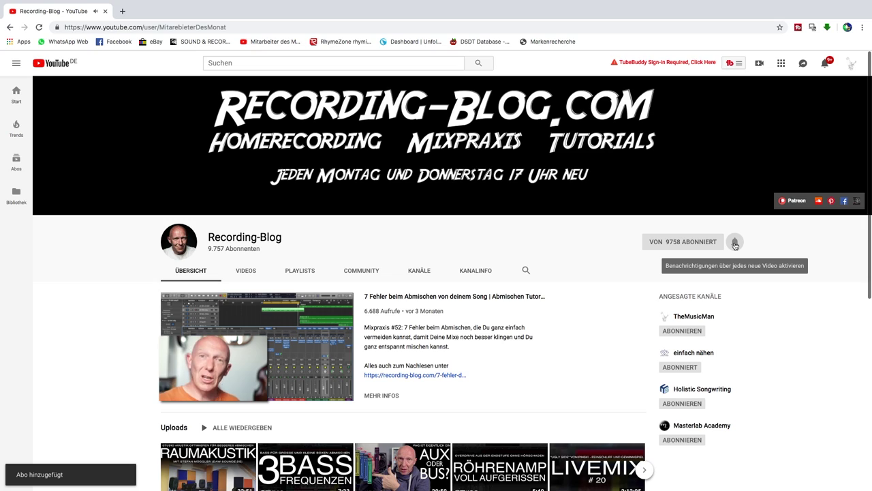